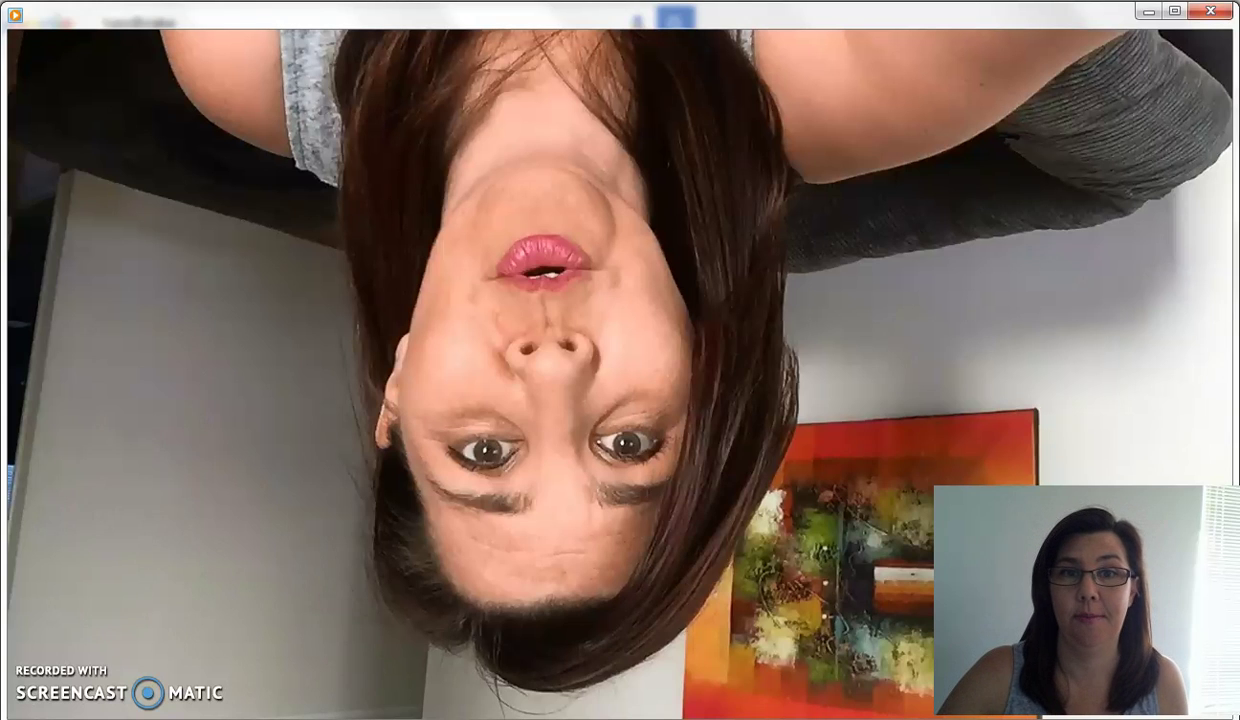
Step: Play the upside-down clip for a few seconds, pause it, and minimize Windows Media Player
mouse_move(887, 597)
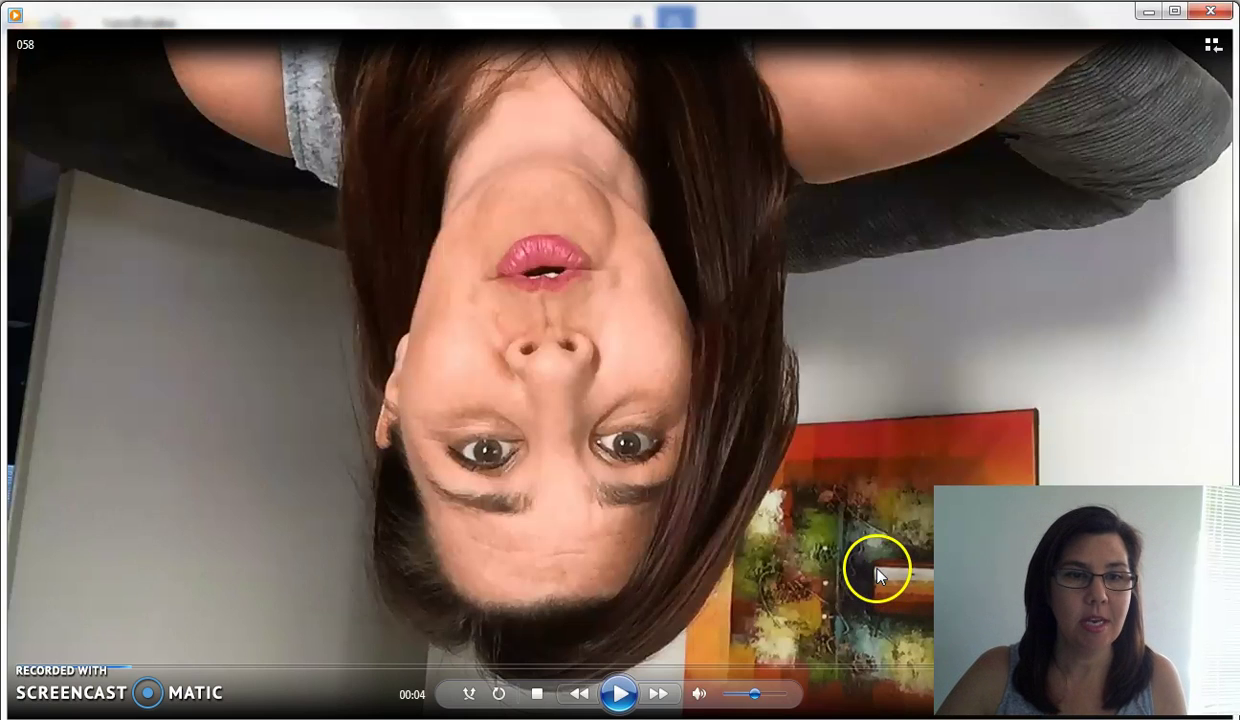
click(619, 693)
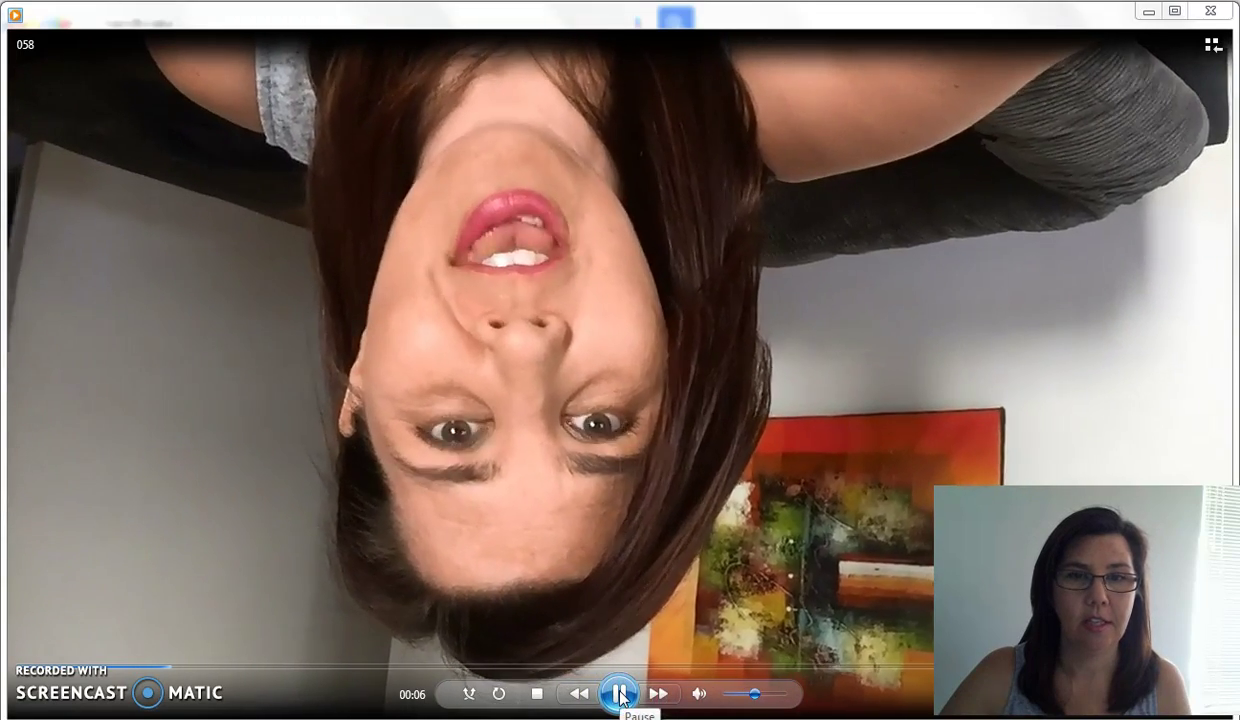
click(620, 693)
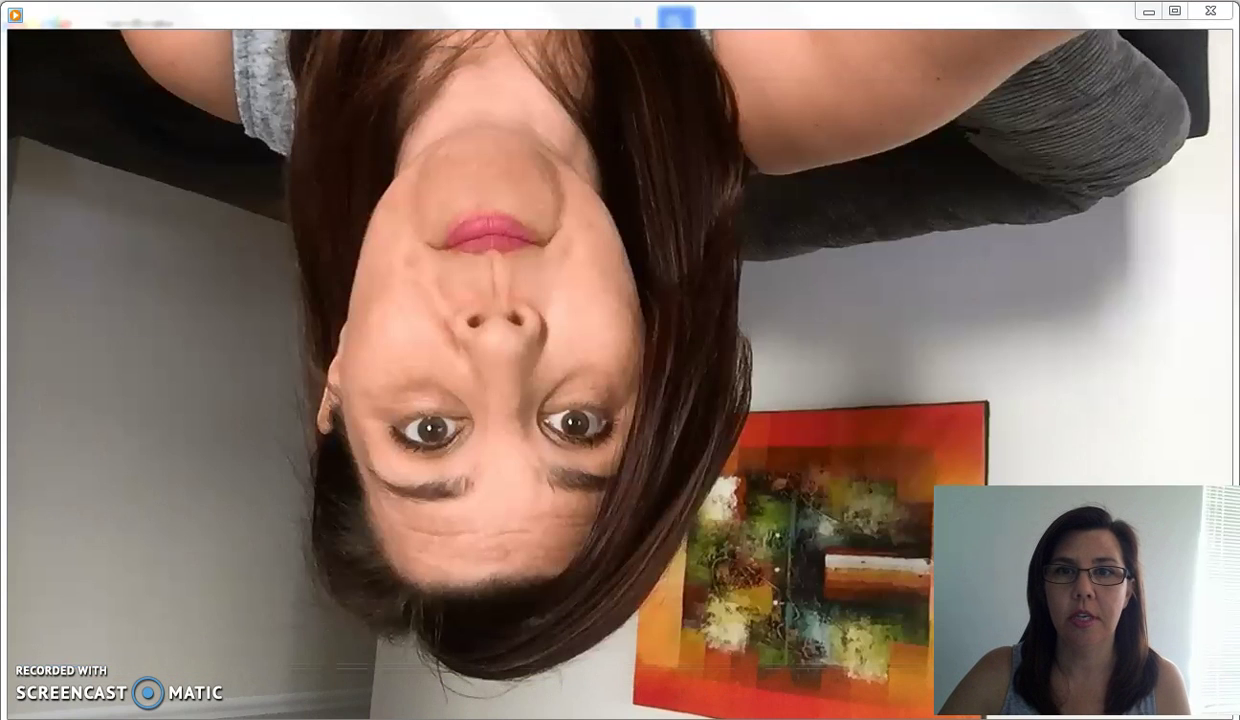
click(1148, 13)
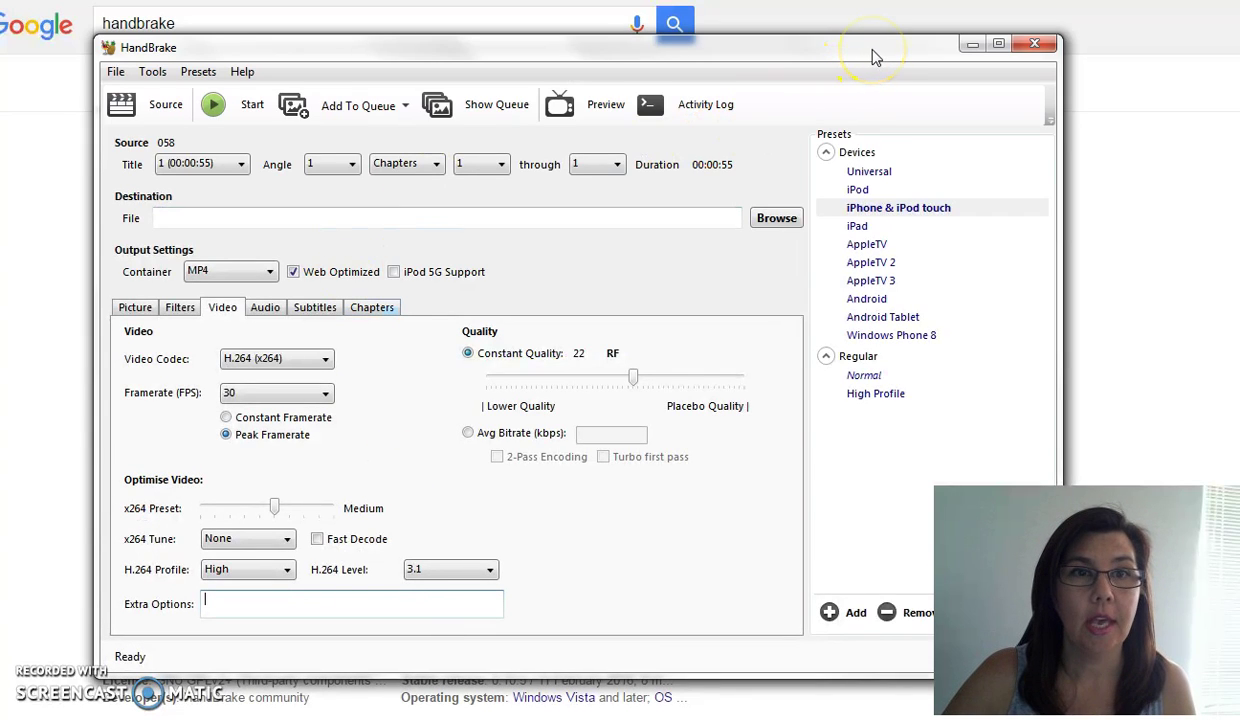
Step: Move the HandBrake window slightly up and left, in front of the browser
drag(872, 55, 854, 35)
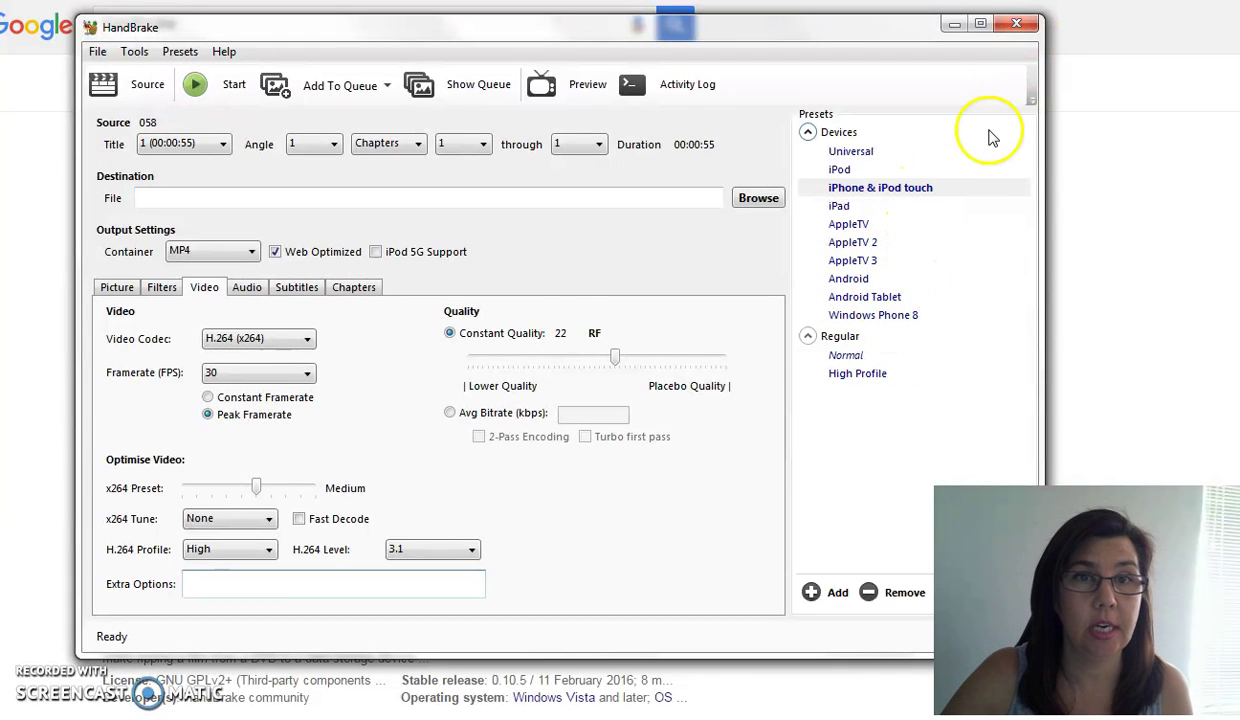
Step: Open video 058 from Pictures\2016-11-18 as the single-file HandBrake source
click(128, 87)
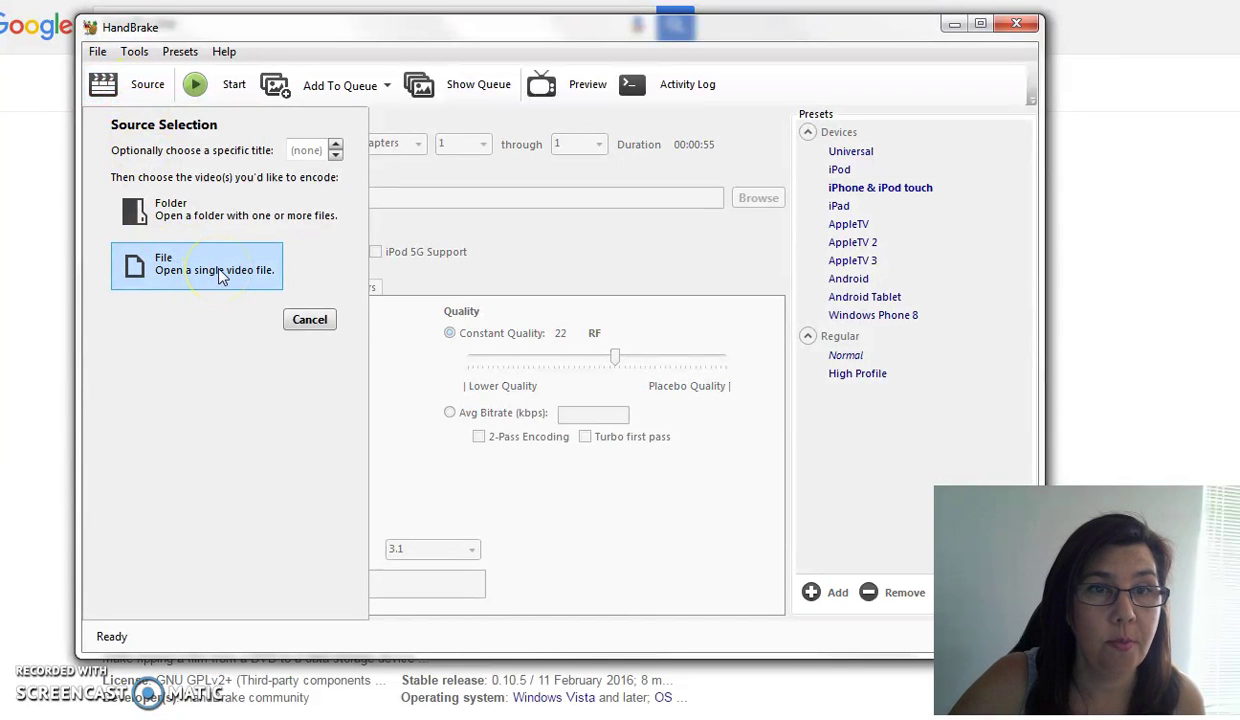
click(220, 276)
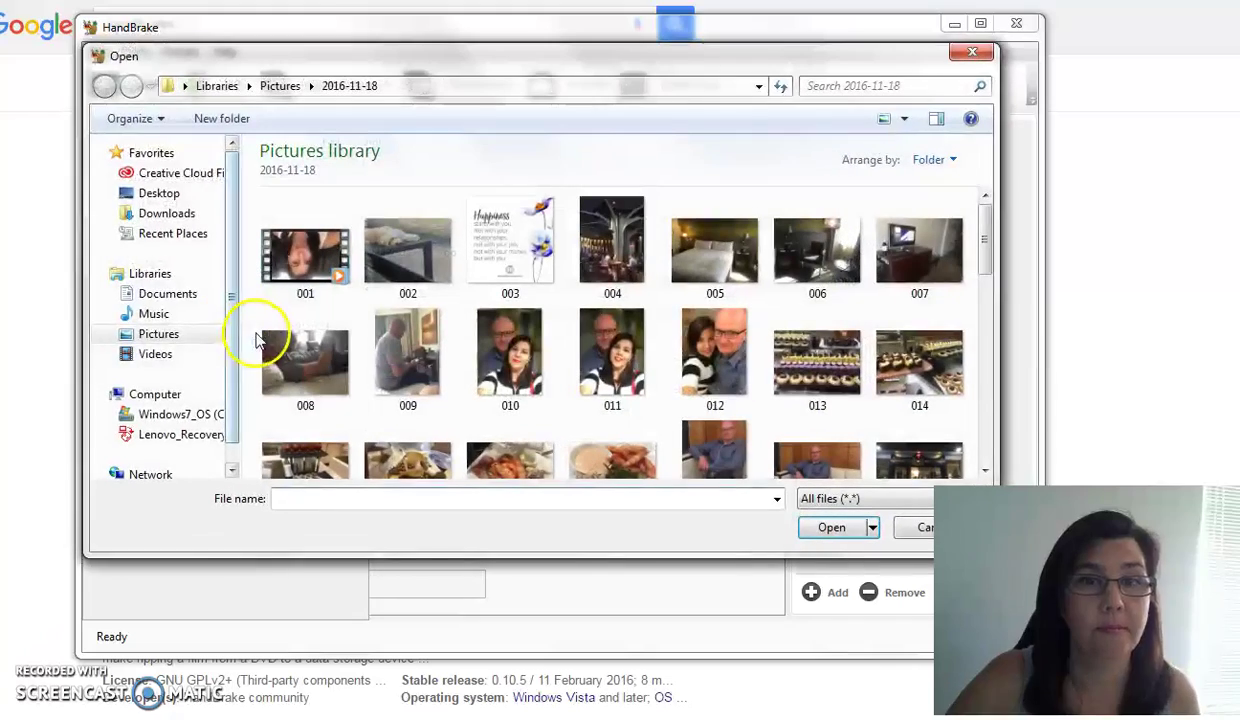
drag(988, 232, 968, 476)
click(420, 438)
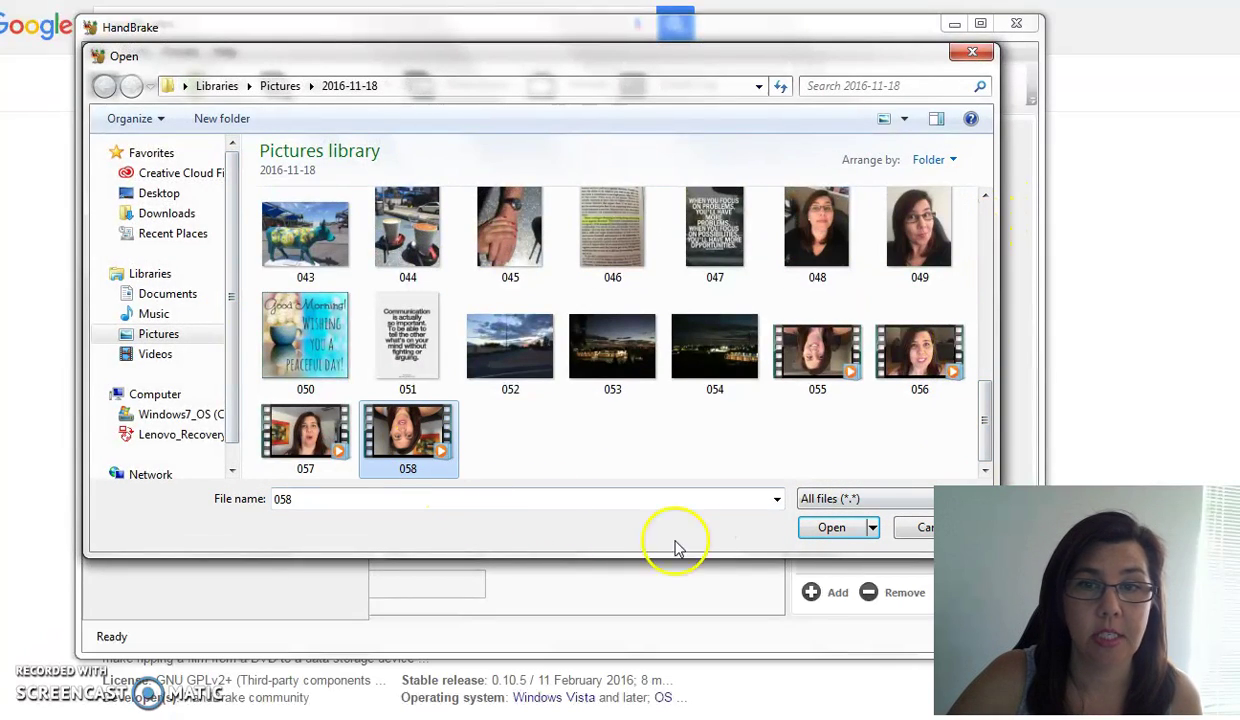
click(824, 529)
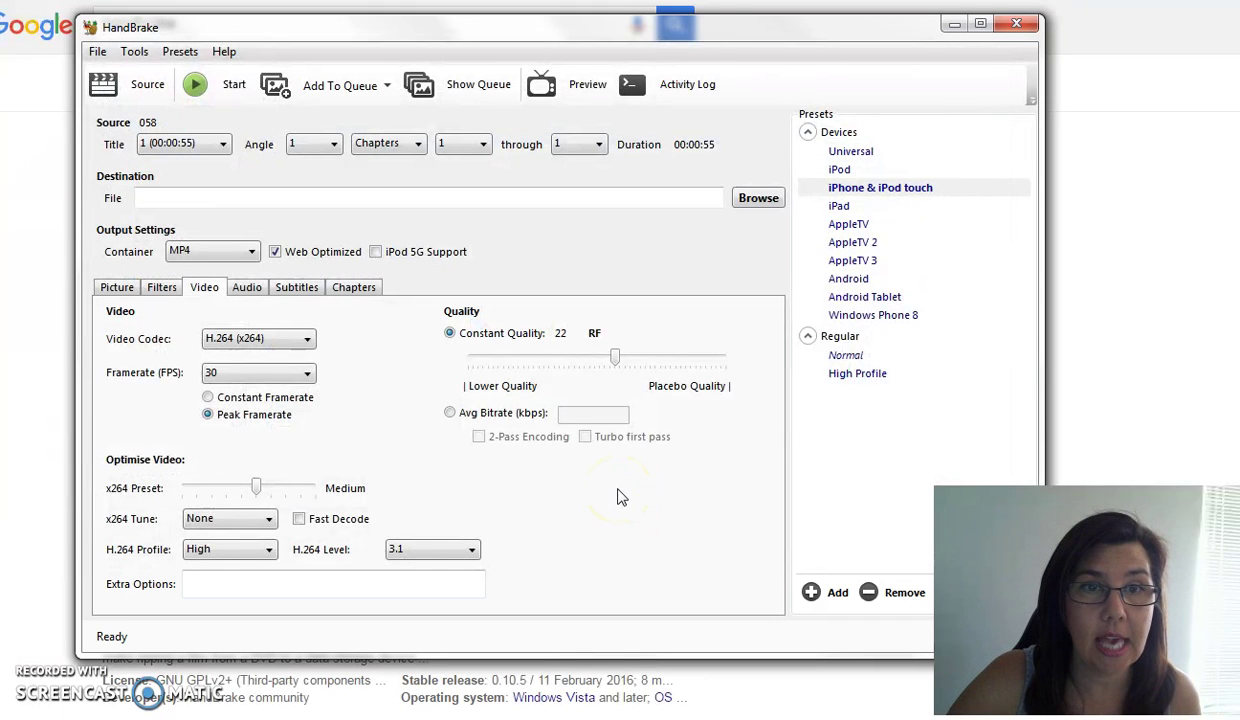
click(631, 514)
click(553, 291)
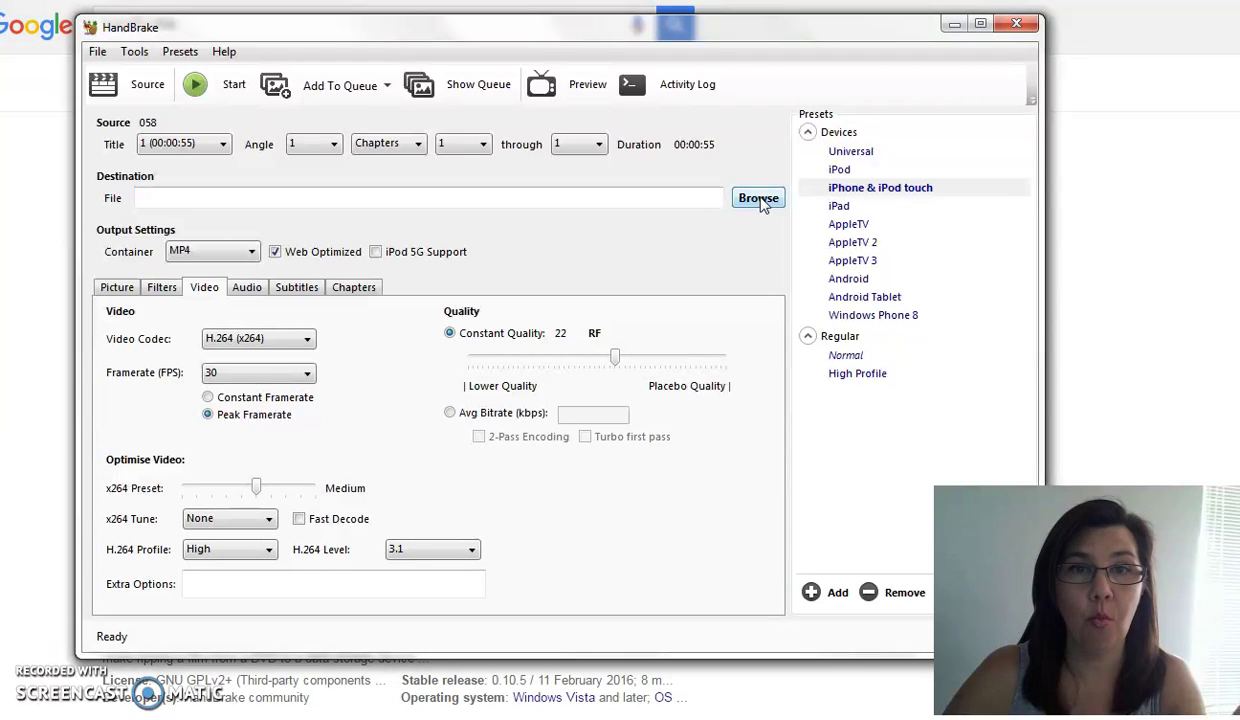
Step: Name the destination file becsvideo-uptherightway and save it in the 2016-11-18 folder
click(759, 199)
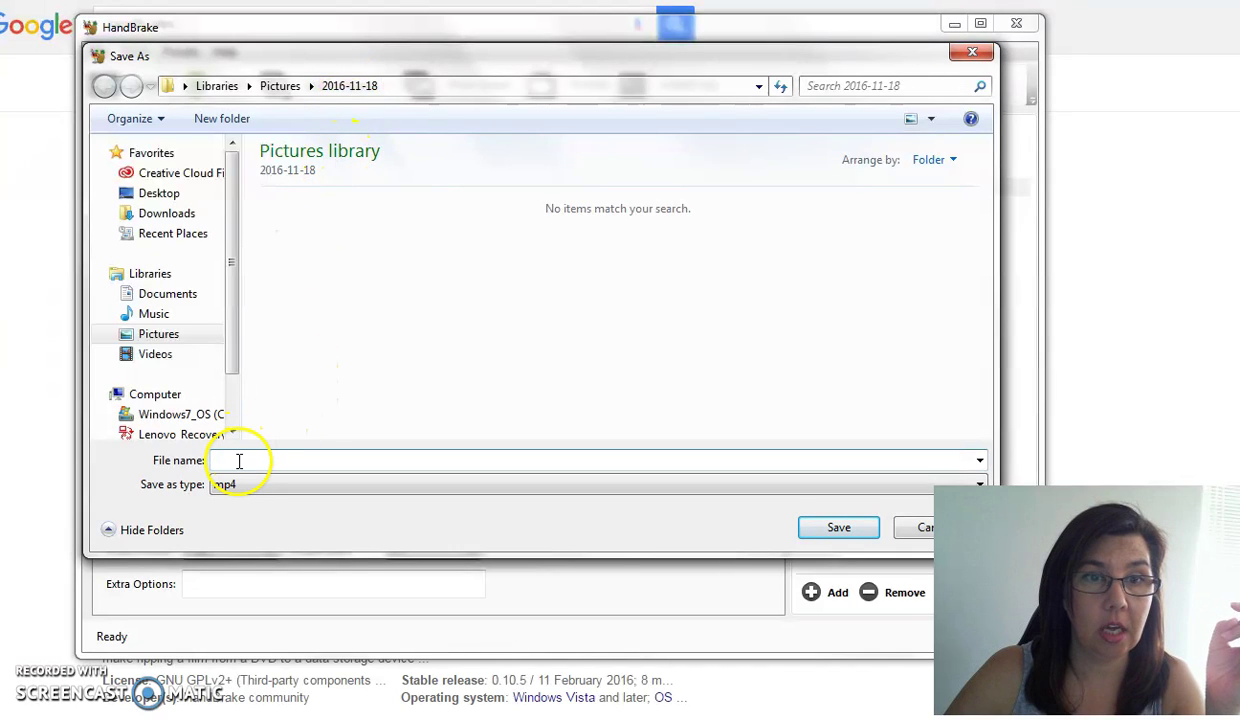
text(becs)
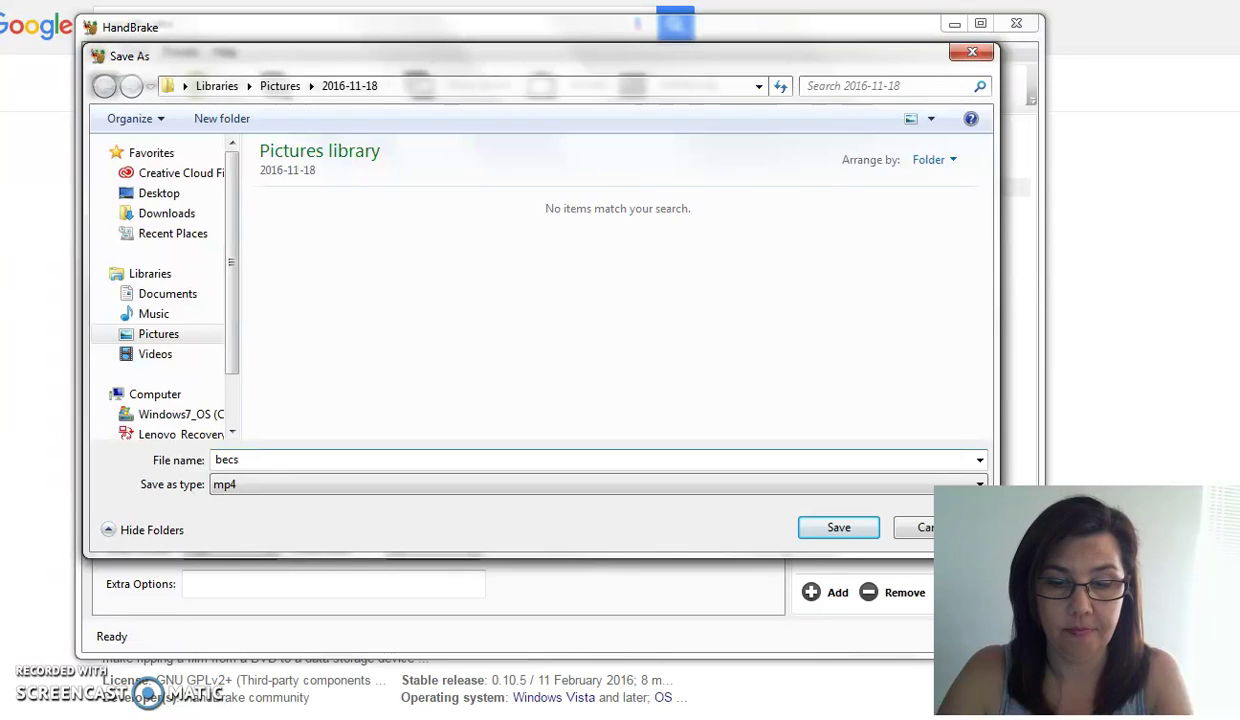
text(video)
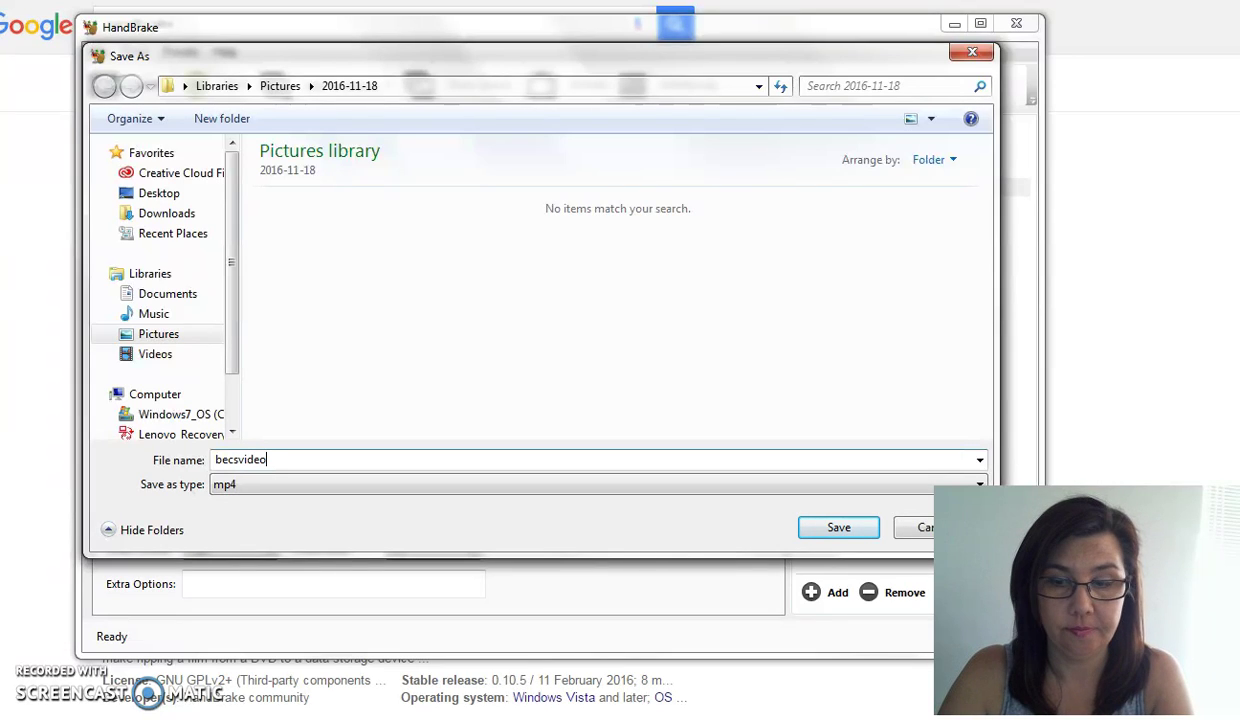
text(-up the)
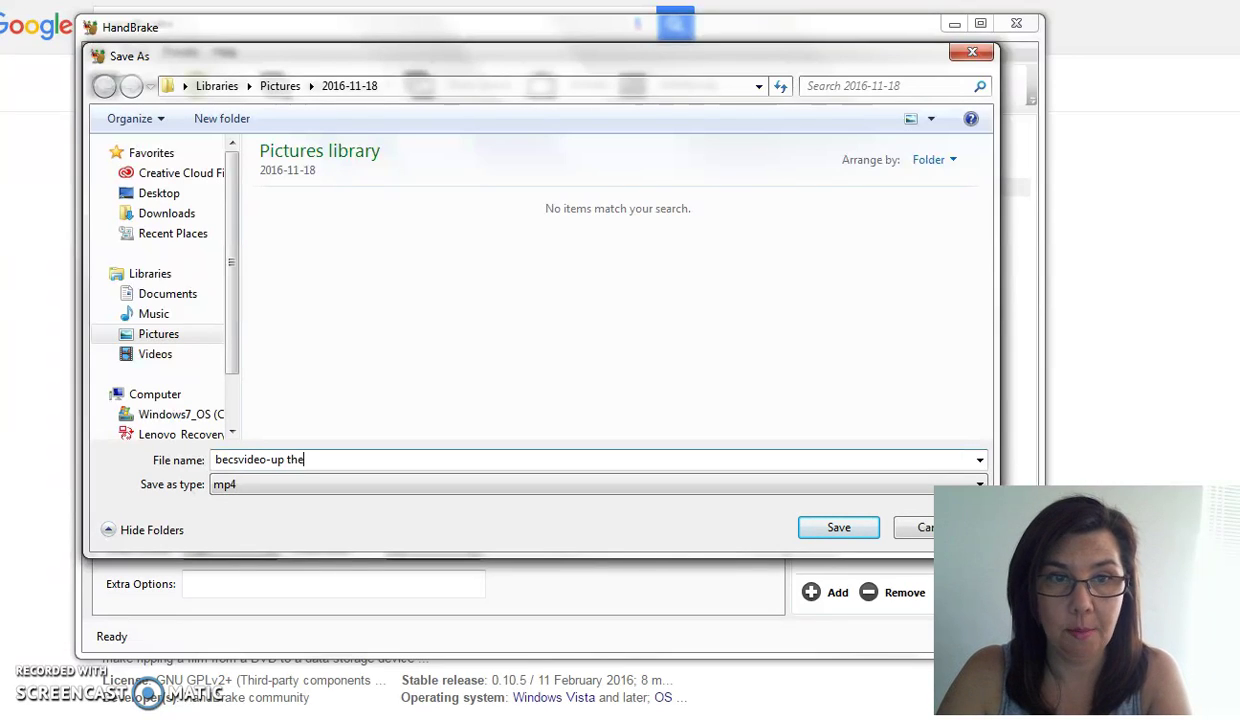
key(BackSpace)
key(BackSpace)
key(BackSpace)
key(BackSpace)
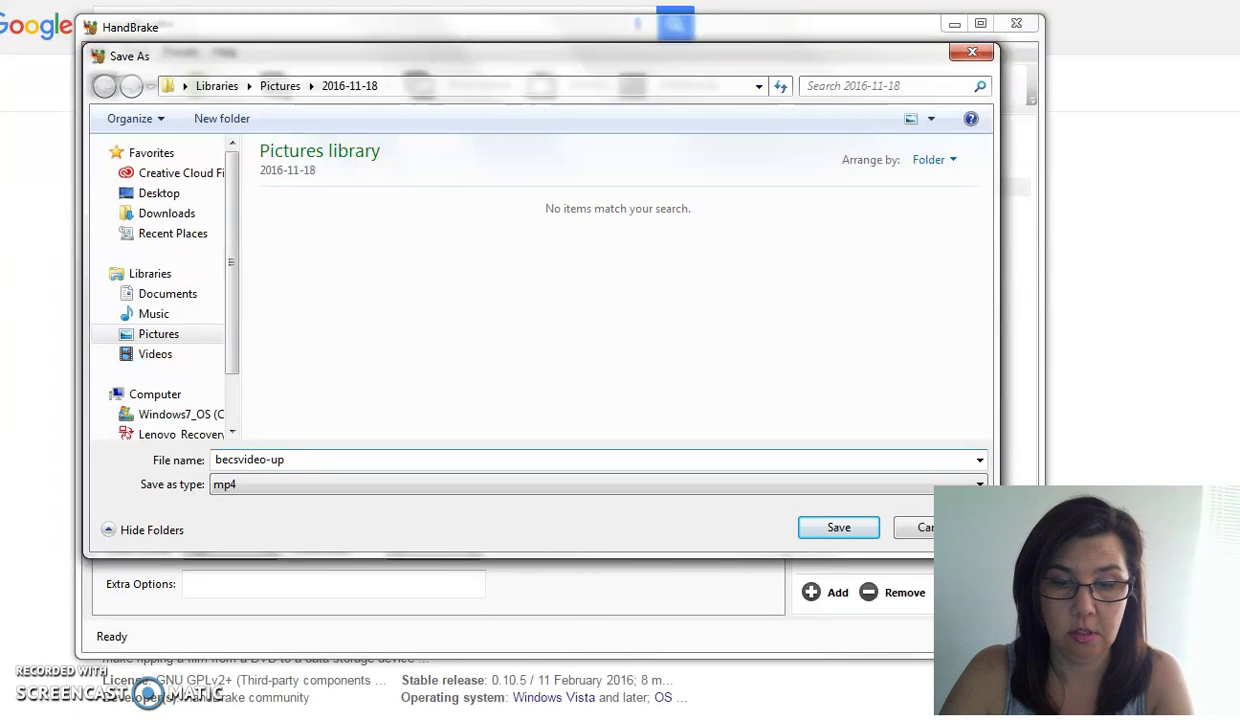
text(the)
text(rightway)
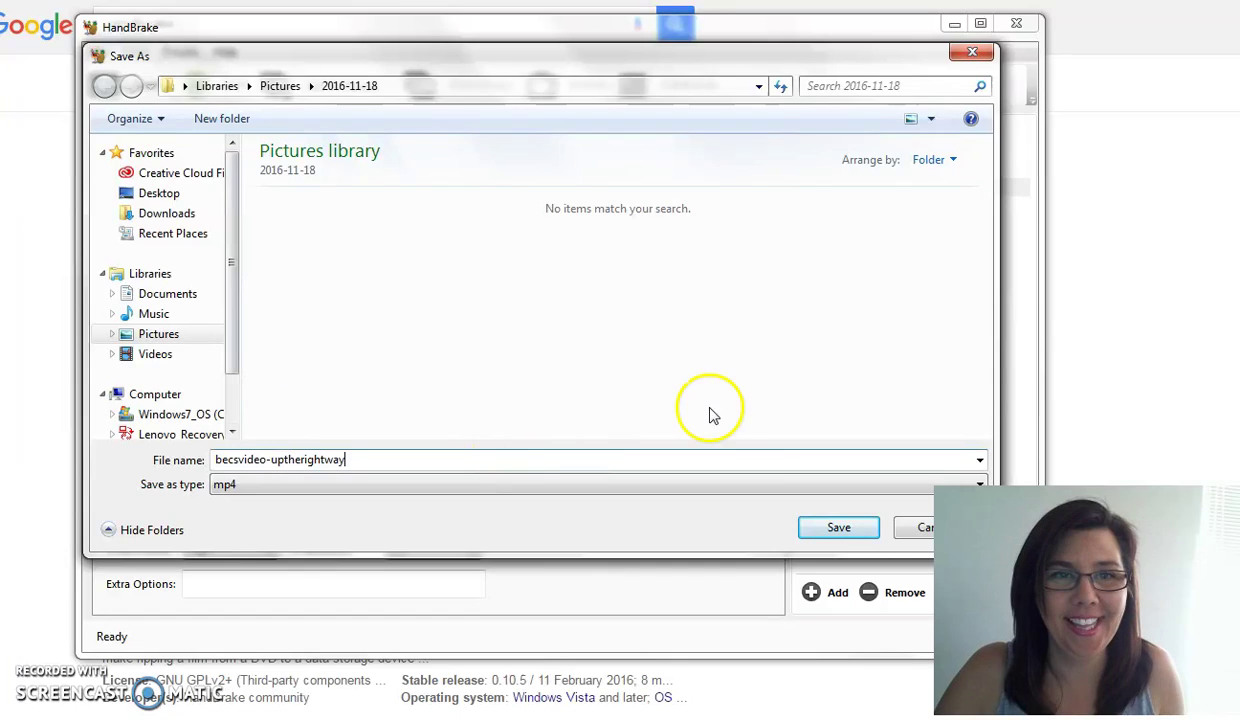
click(839, 530)
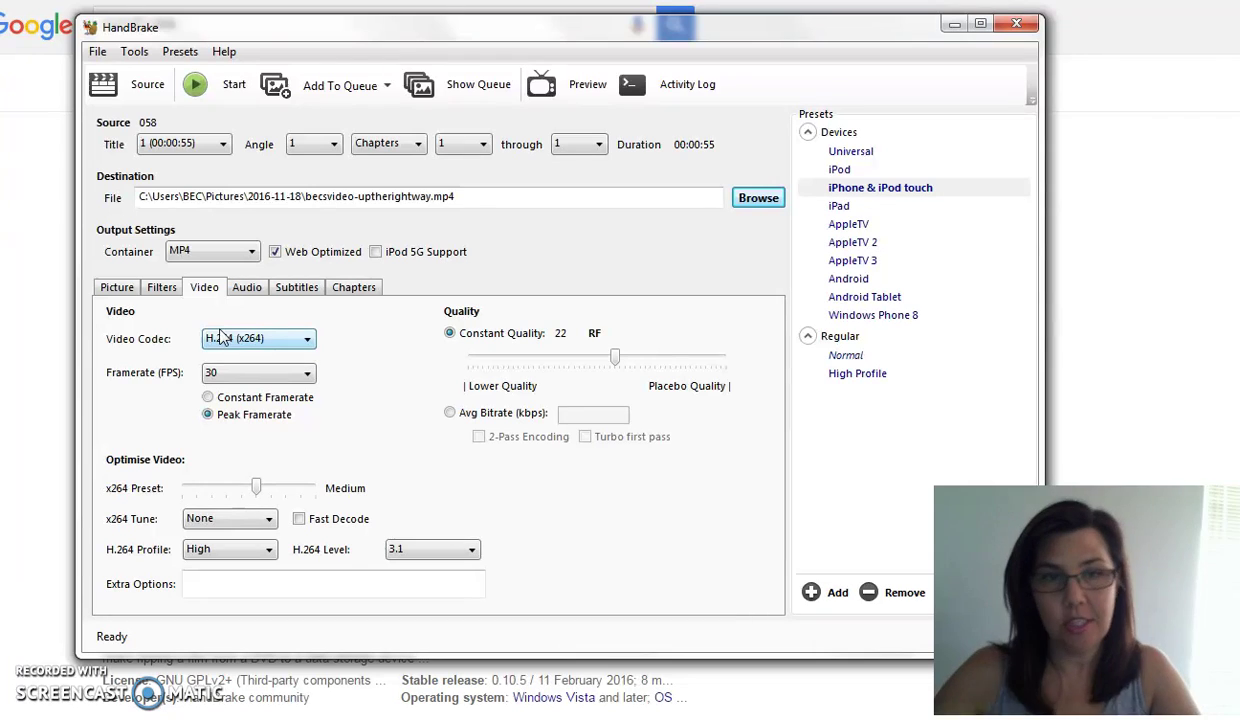
Step: On the Video tab, enter ', --rotate=' into the Extra Options field
click(150, 290)
click(120, 288)
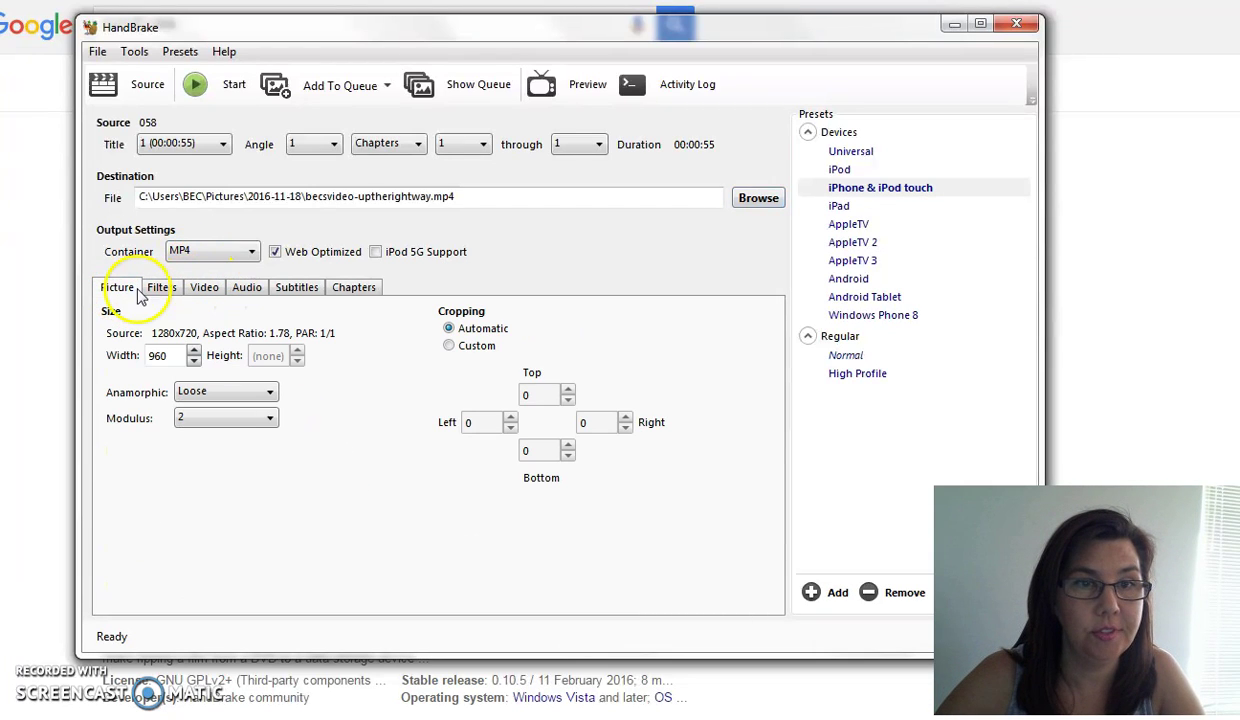
click(205, 288)
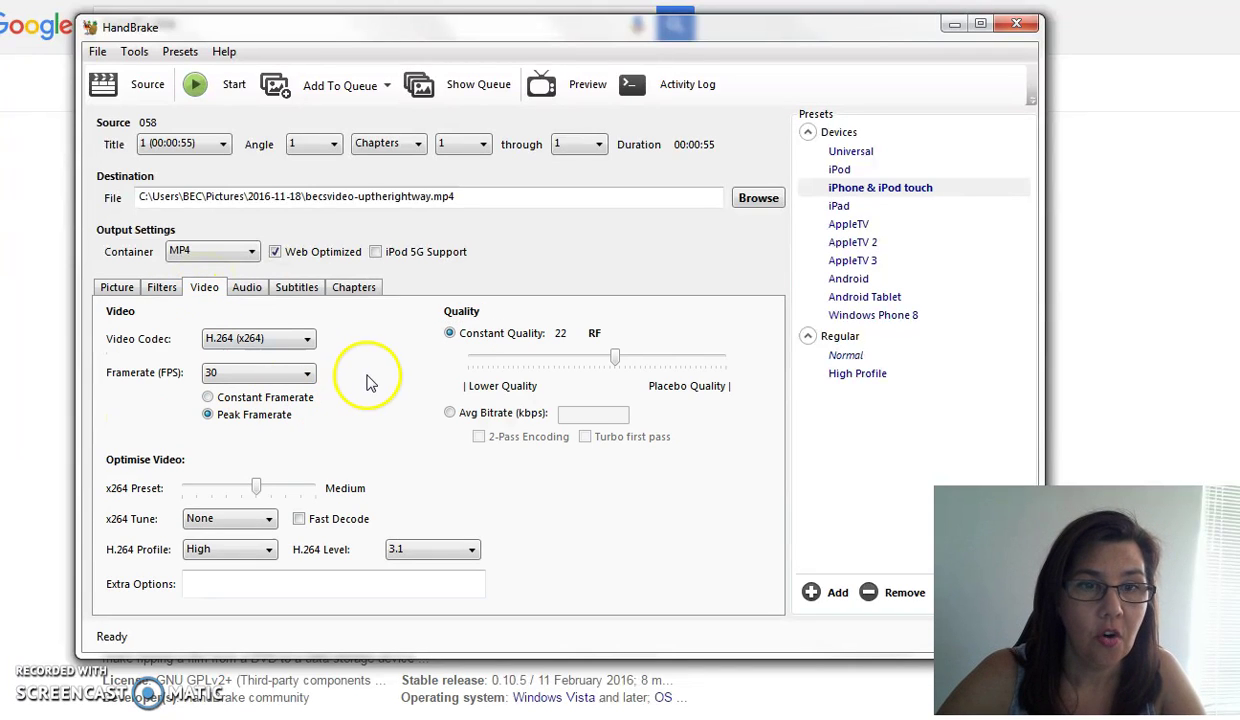
click(200, 582)
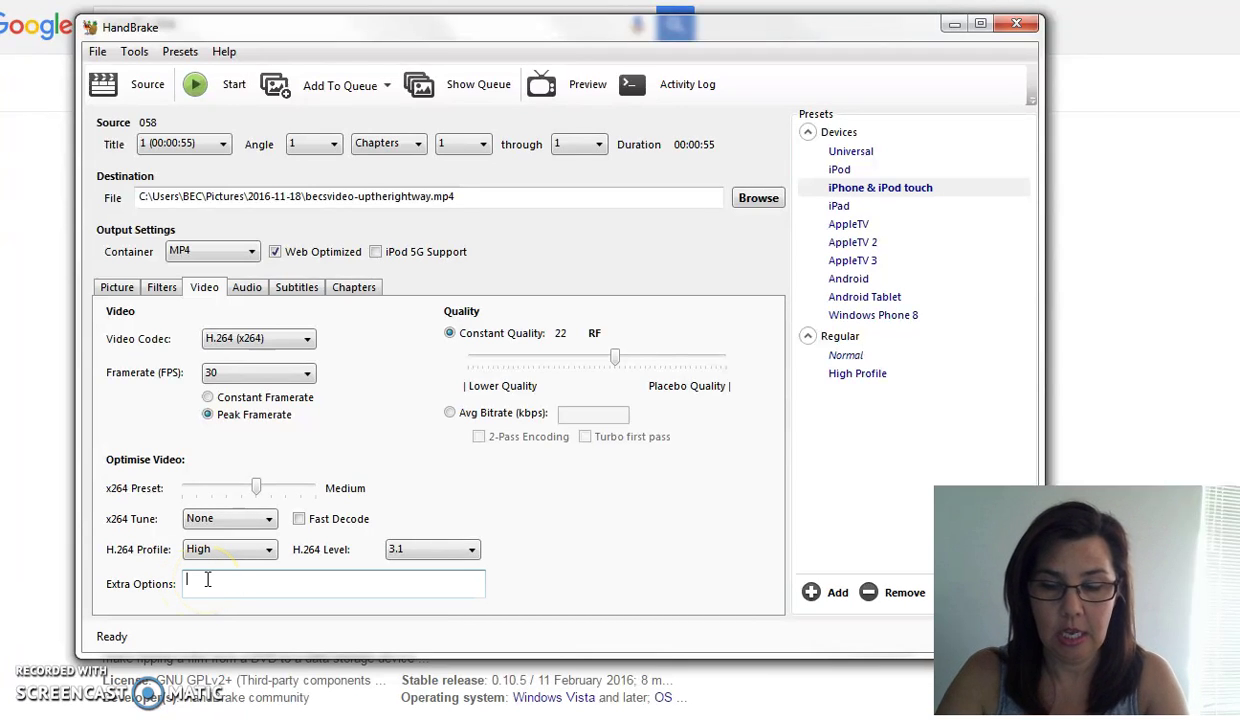
text(, --)
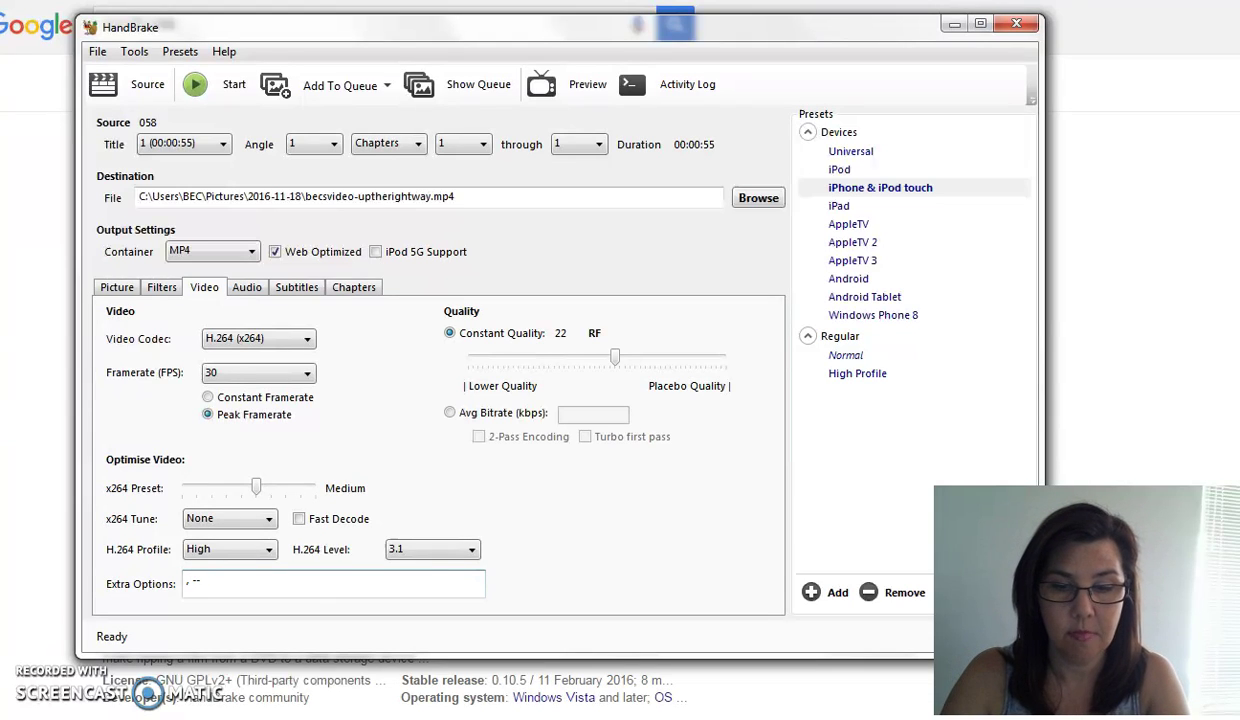
text(rotate)
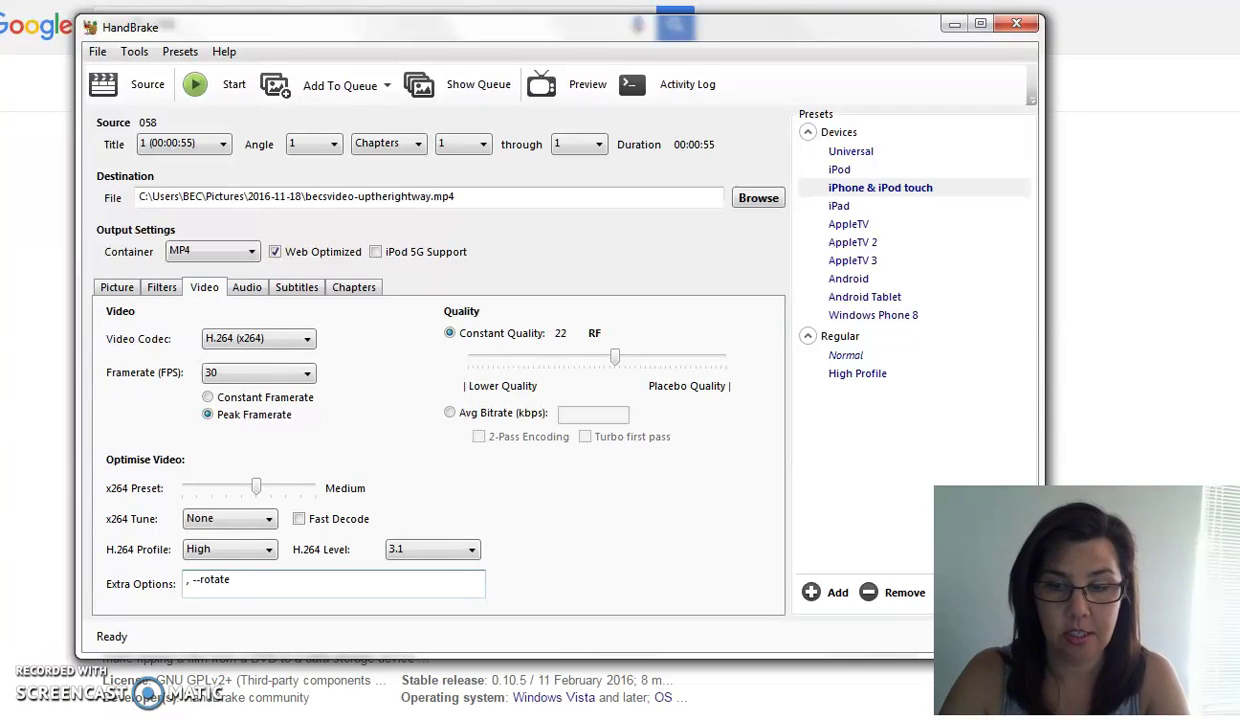
text(=3)
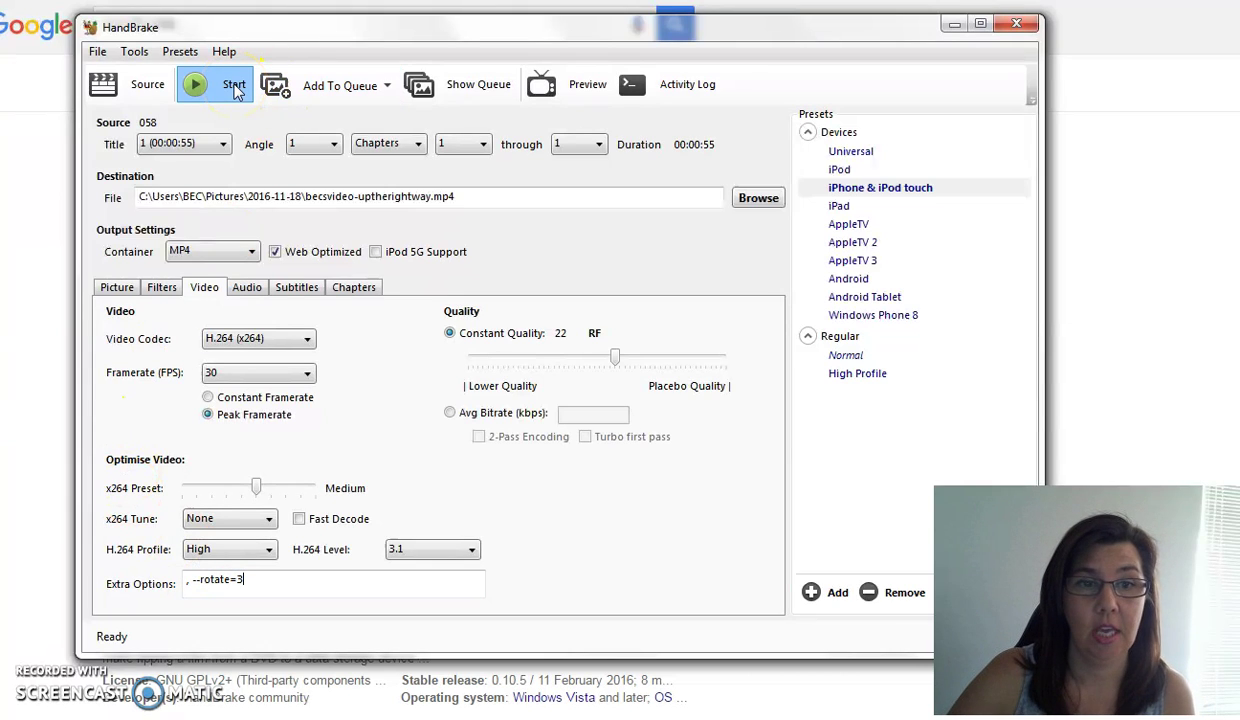
Step: Start encoding clip 058 and let it run until the status reads Queue Finished
click(236, 91)
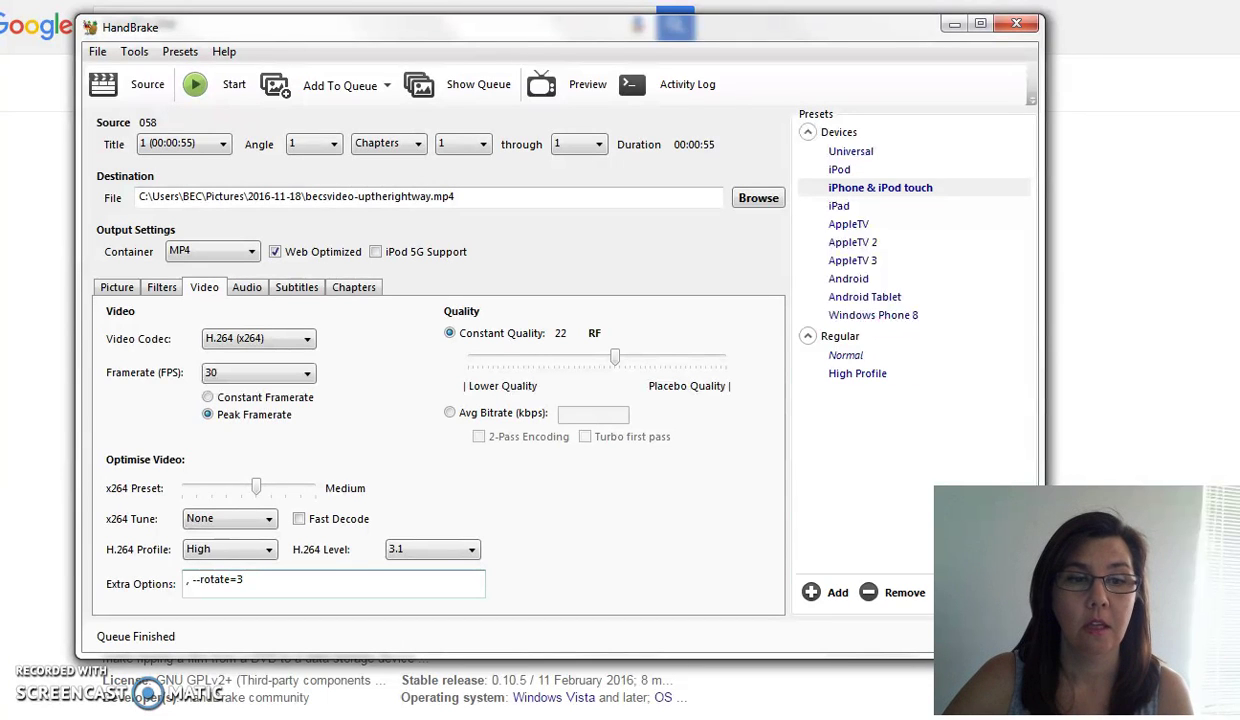
Step: Open My Pictures\2016-11-18 in Explorer and select the new becsvideo-uptherightway video
key(alt+Tab)
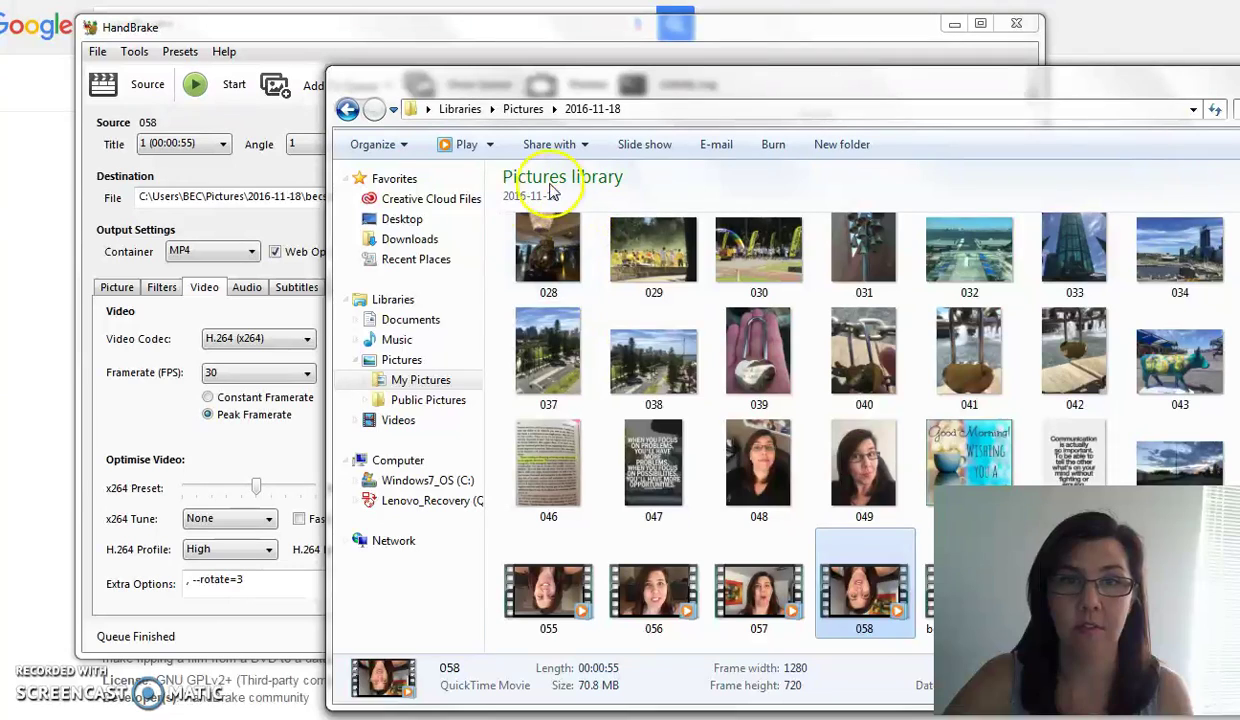
click(405, 402)
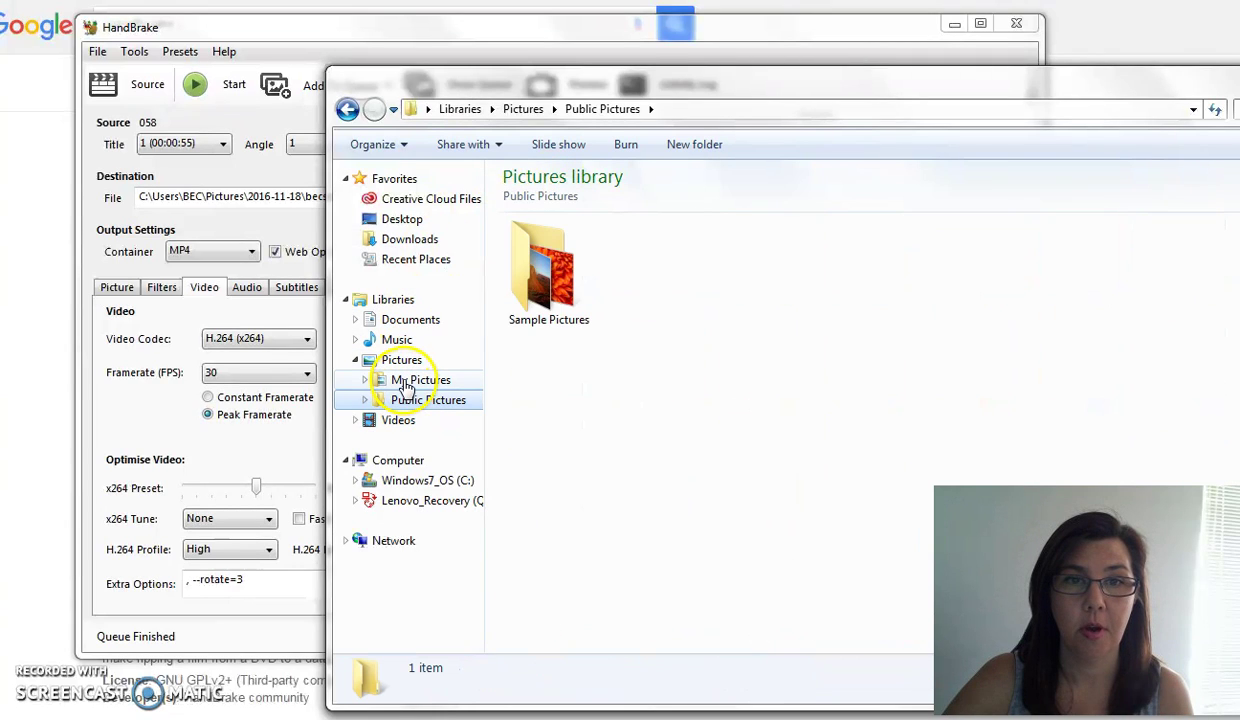
click(424, 379)
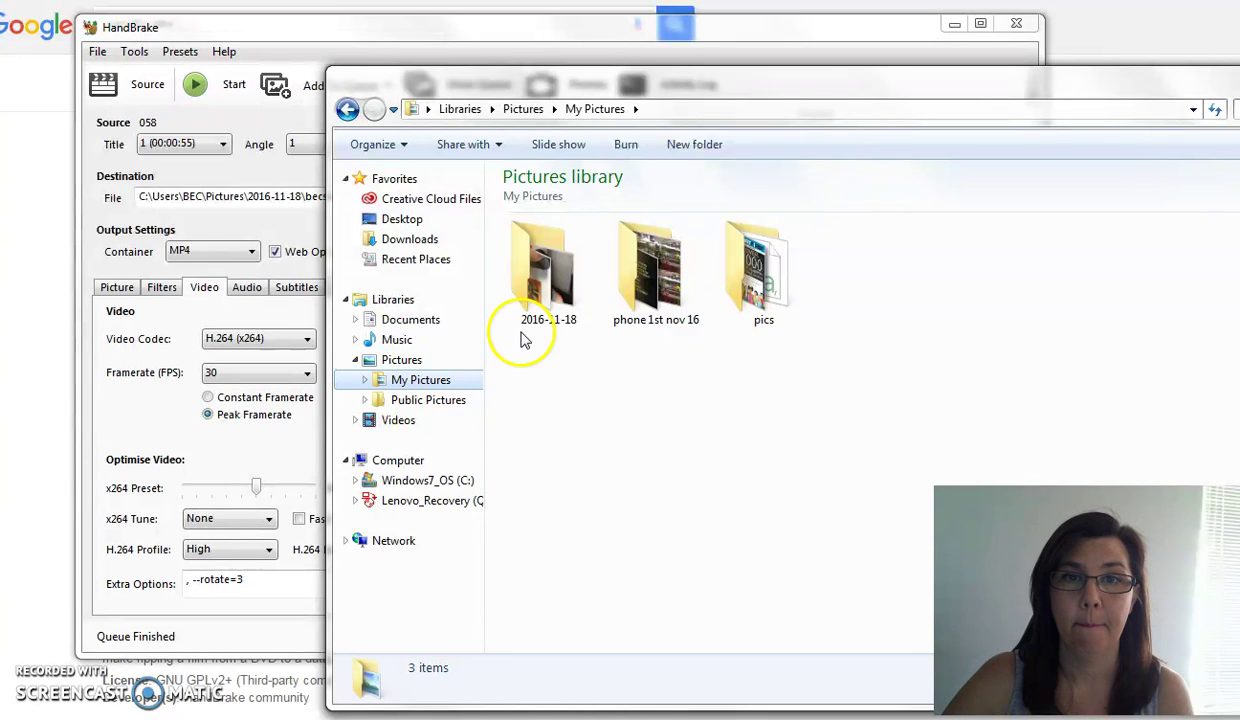
double_click(566, 306)
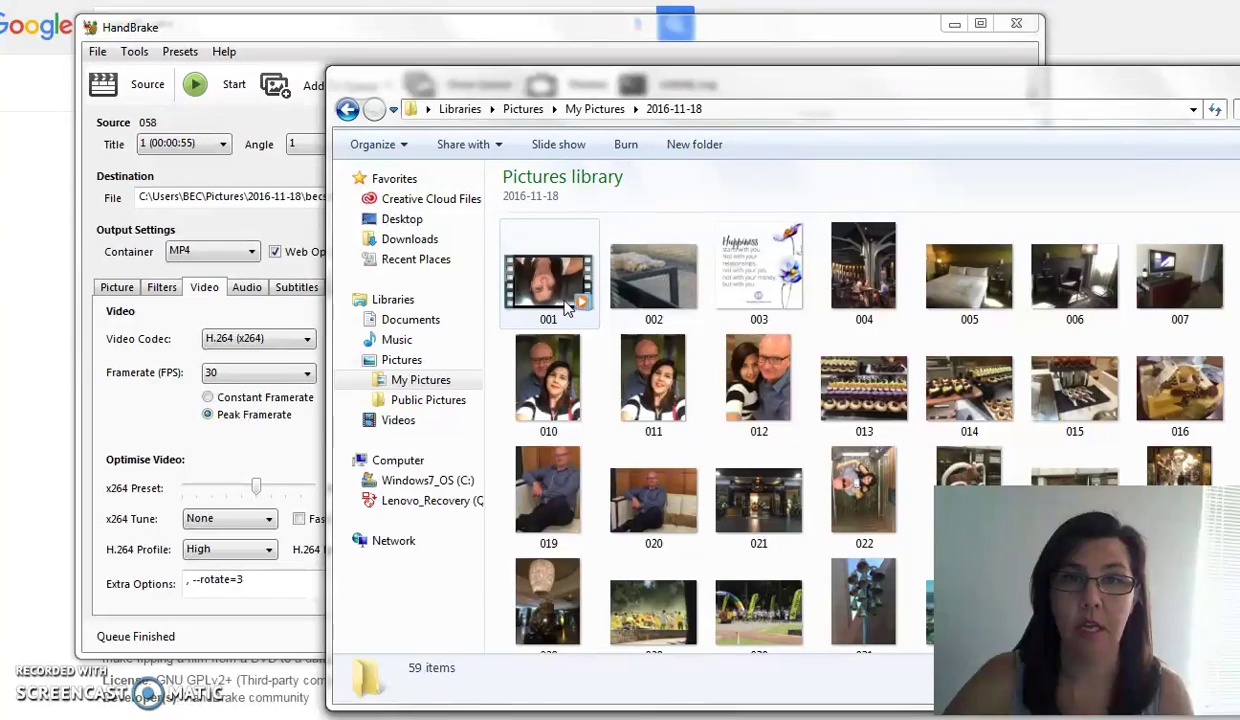
scroll(1066, 374, down, 3)
drag(1165, 87, 880, 40)
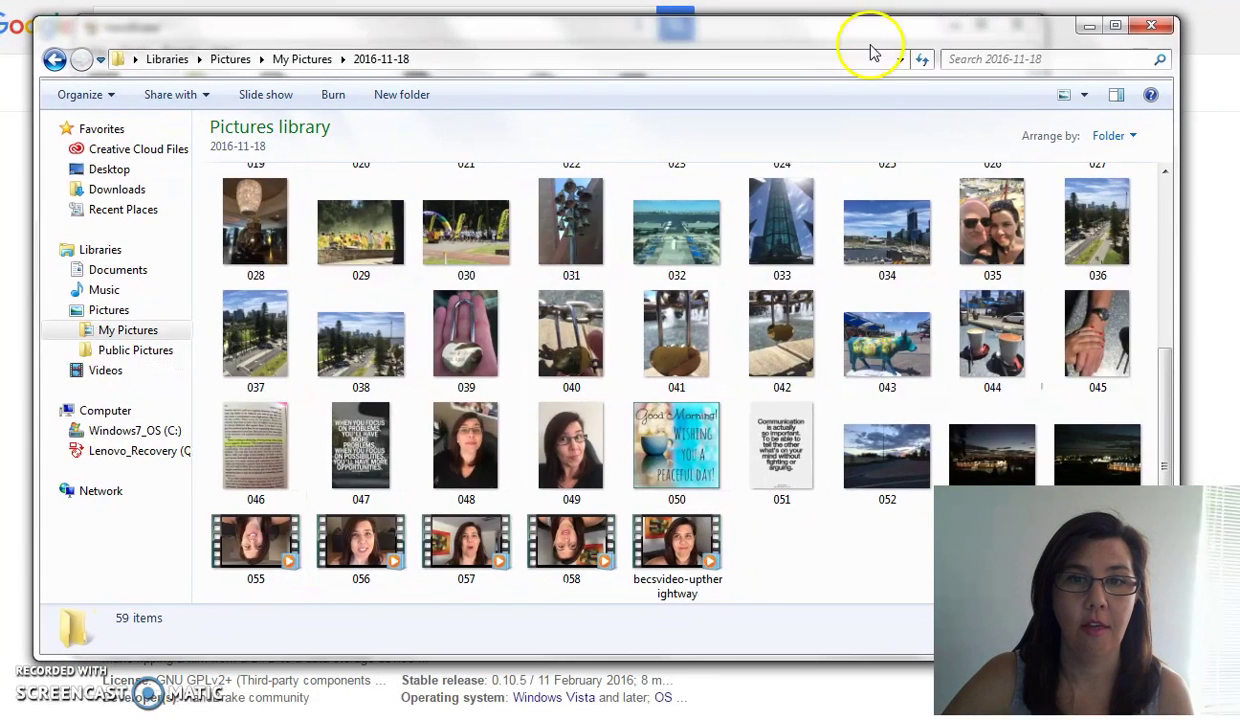
click(675, 538)
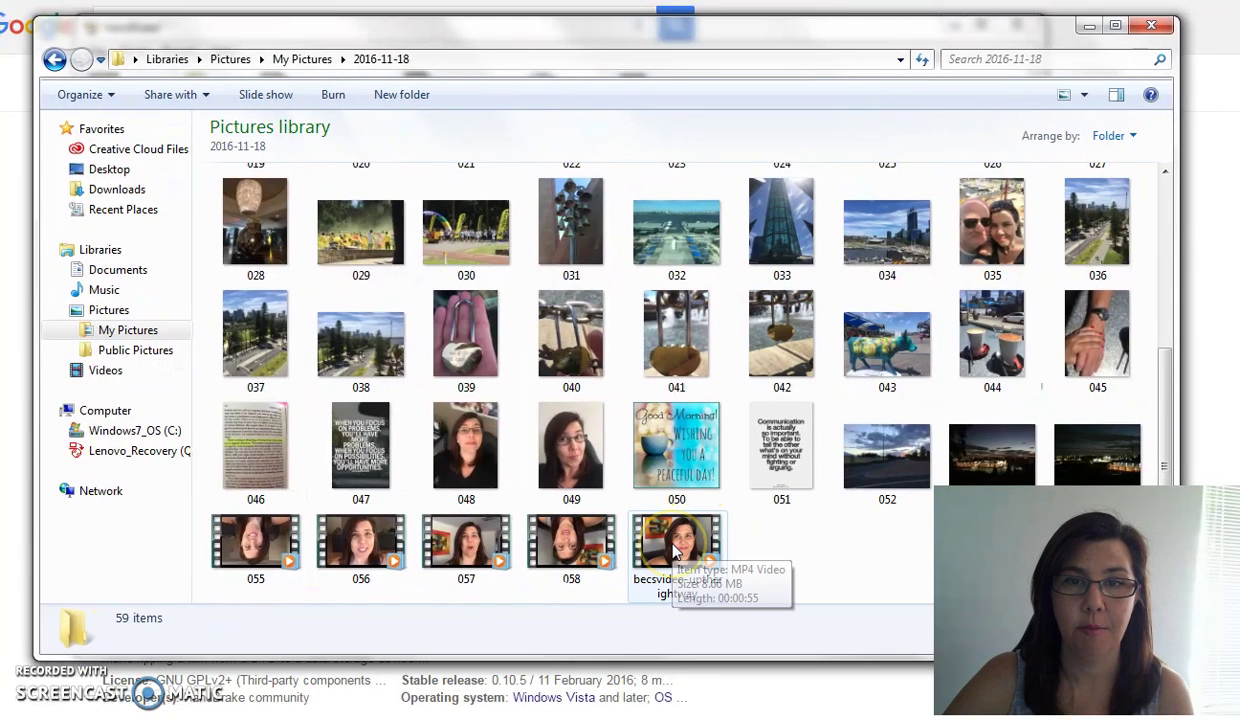
Step: Play becsvideo-uptherightway to check it is upright, pause it, then minimize the player
double_click(674, 547)
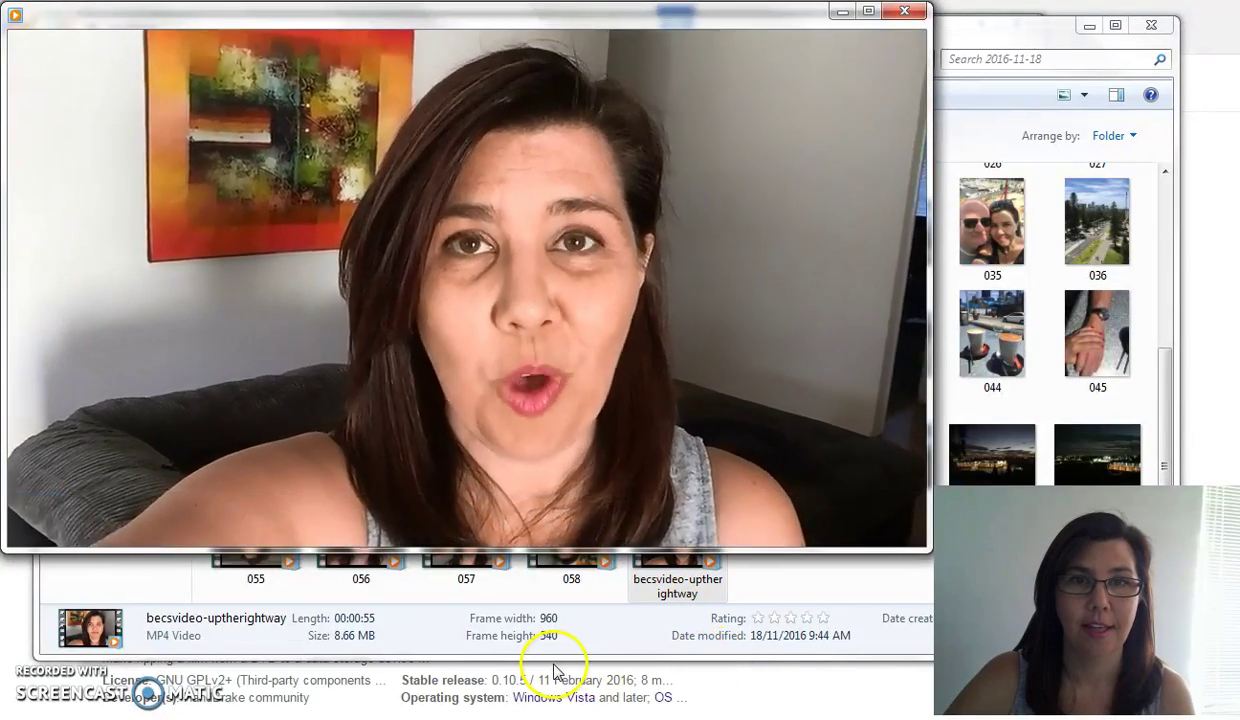
click(467, 521)
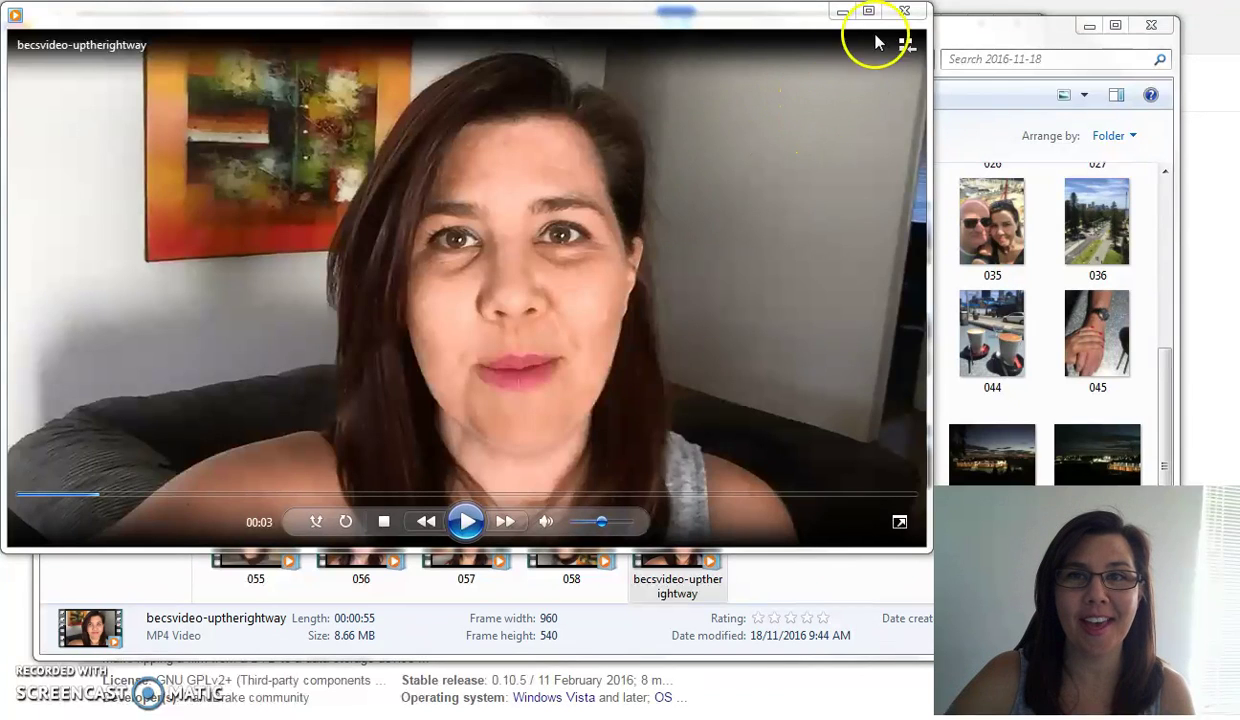
click(842, 12)
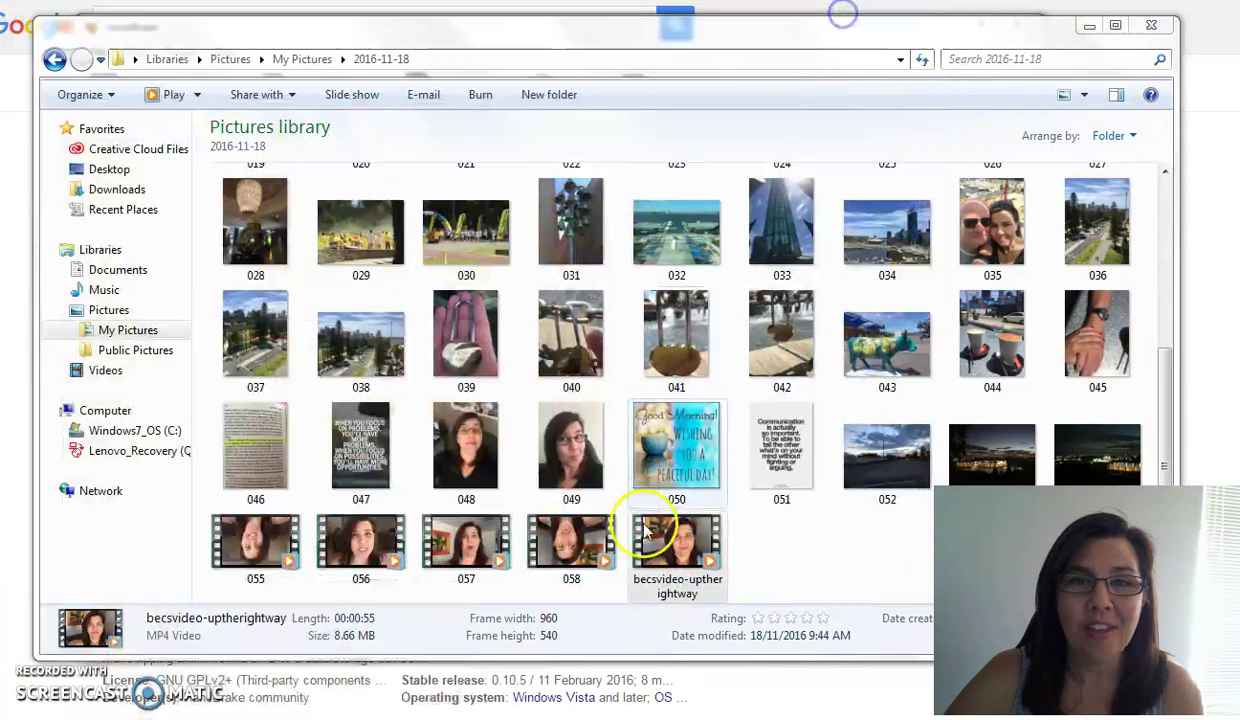
Step: Minimize the Explorer folder window so HandBrake is back in view
click(1089, 25)
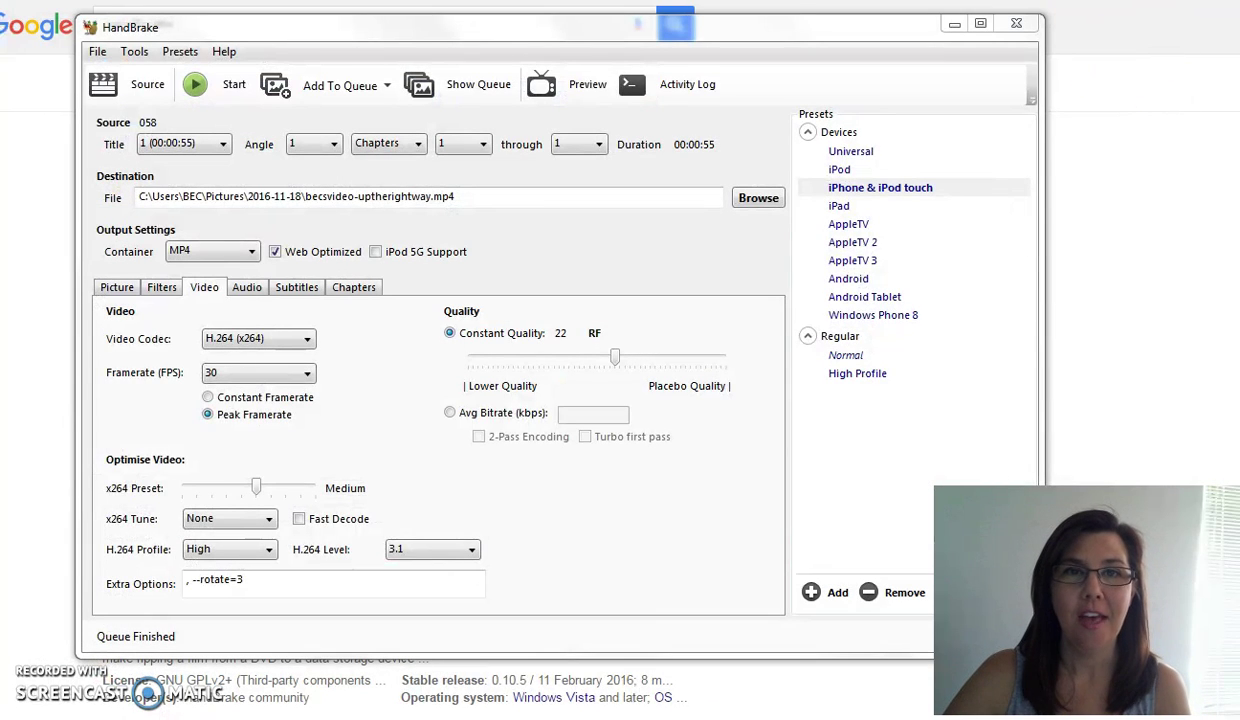